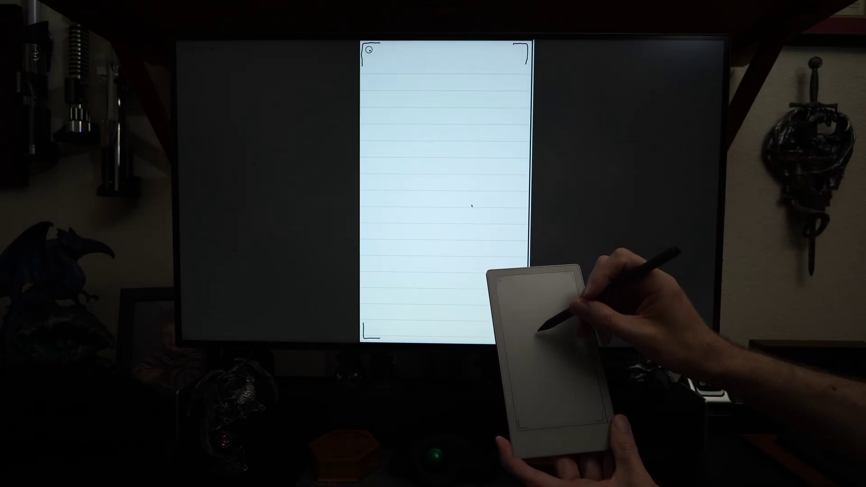
- Draw a second vertical stroke and a U shape, then extend the scribbled word at the top
drag(433, 141, 440, 194)
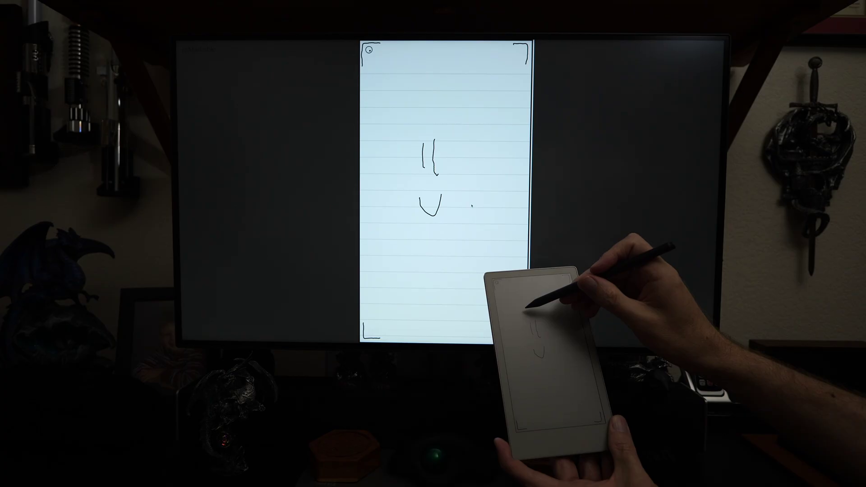
drag(440, 118, 453, 128)
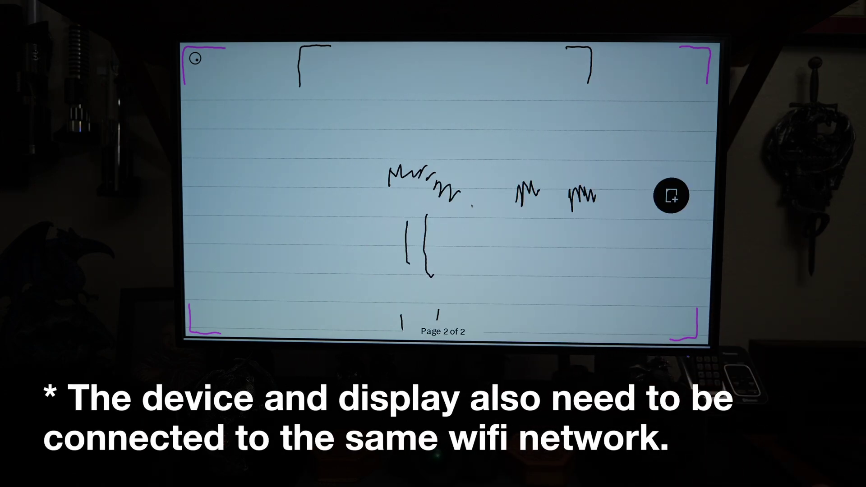
- Add page 3 and draw an arrow stroke beneath the handwritten 'as needed'
click(671, 195)
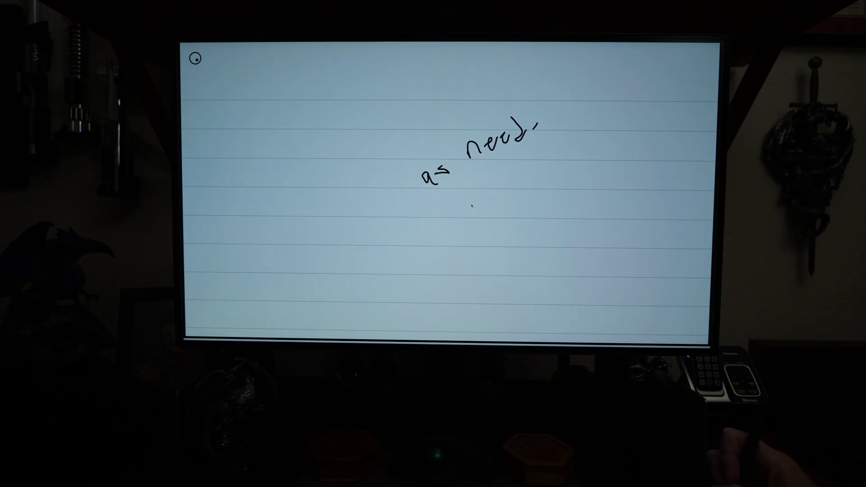
drag(517, 182, 595, 115)
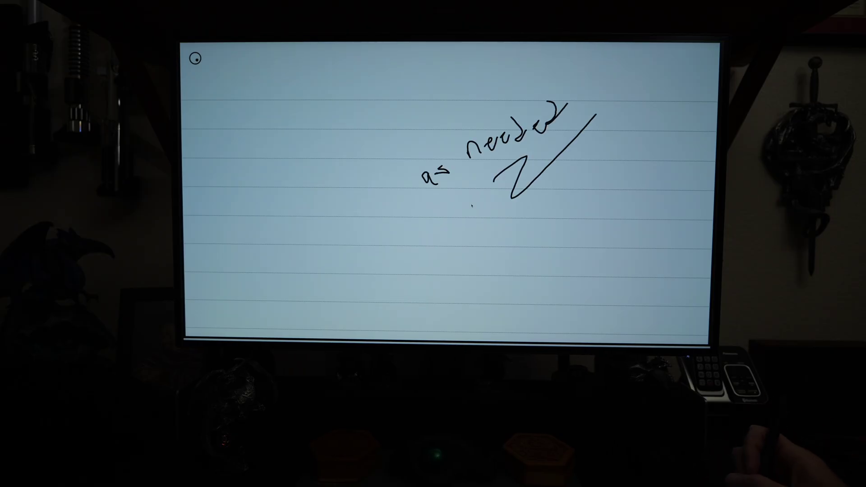